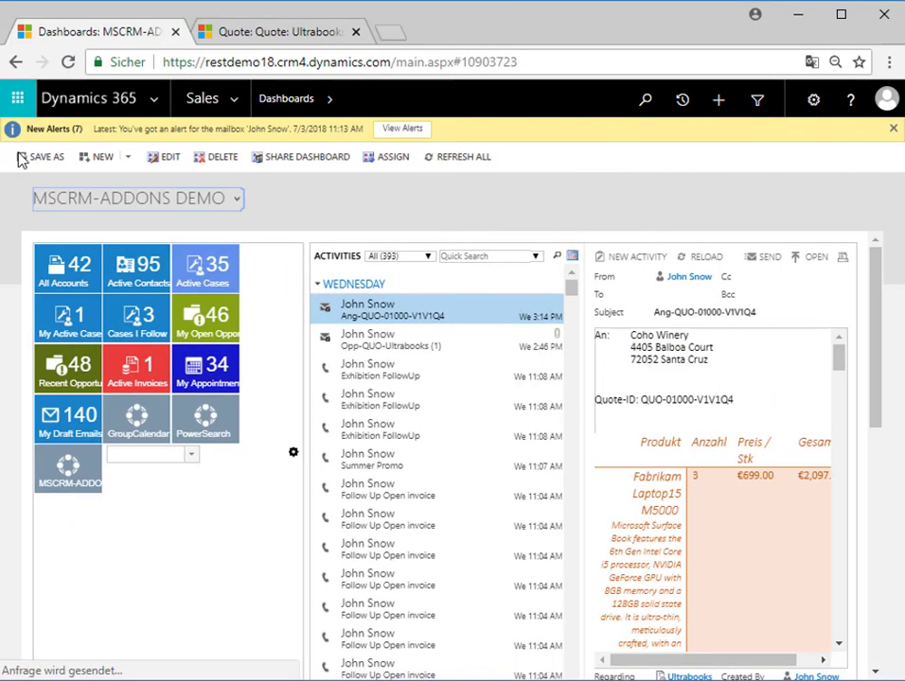
# - Open the DocumentsCorePack configuration under Settings > MSCRM-ADDONS and show its One-Click-Actions tab
pyautogui.click(232, 99)
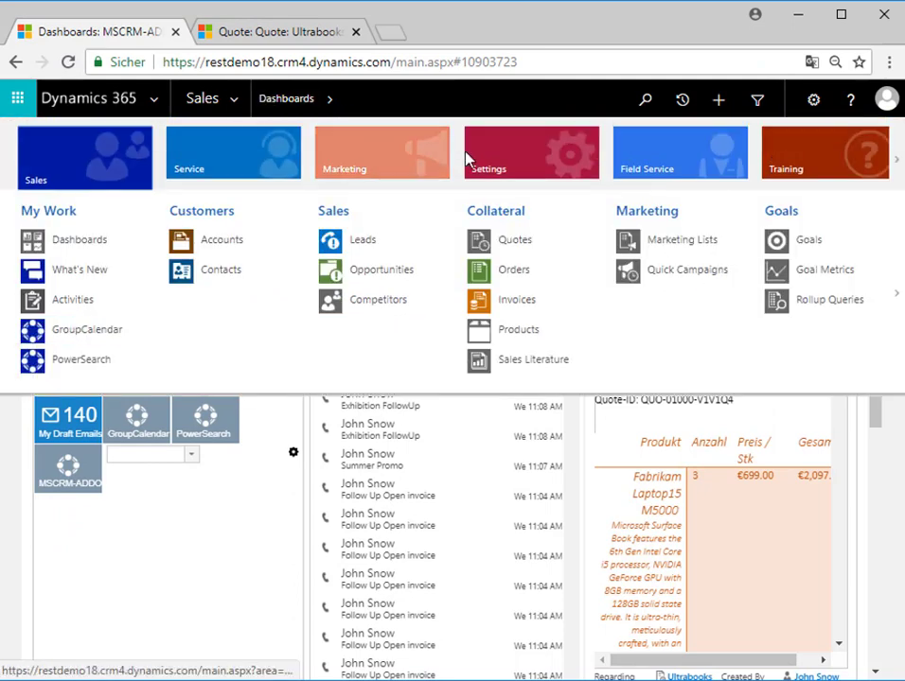
pyautogui.click(496, 159)
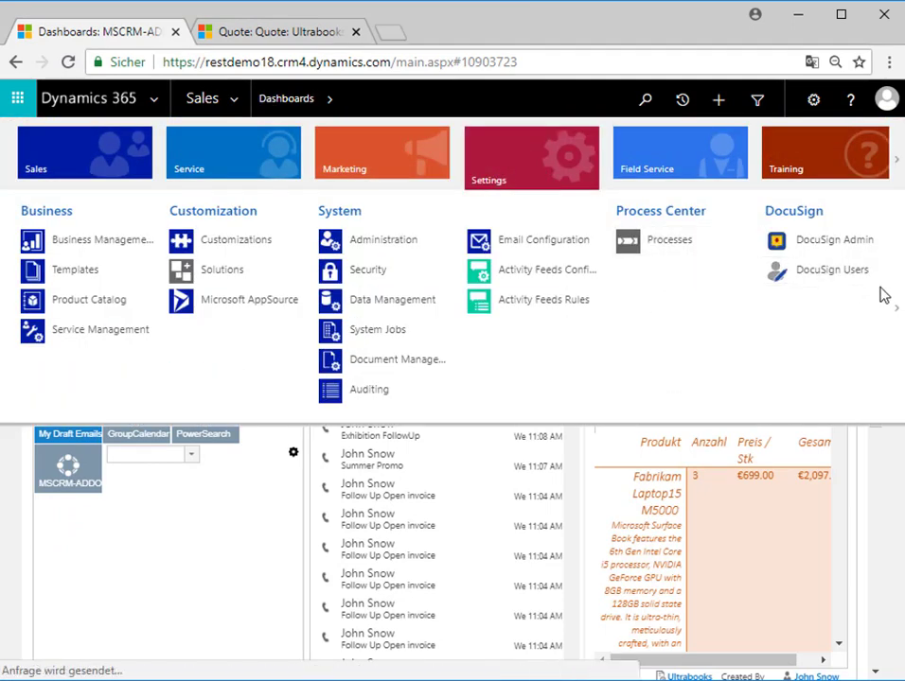
pyautogui.click(897, 316)
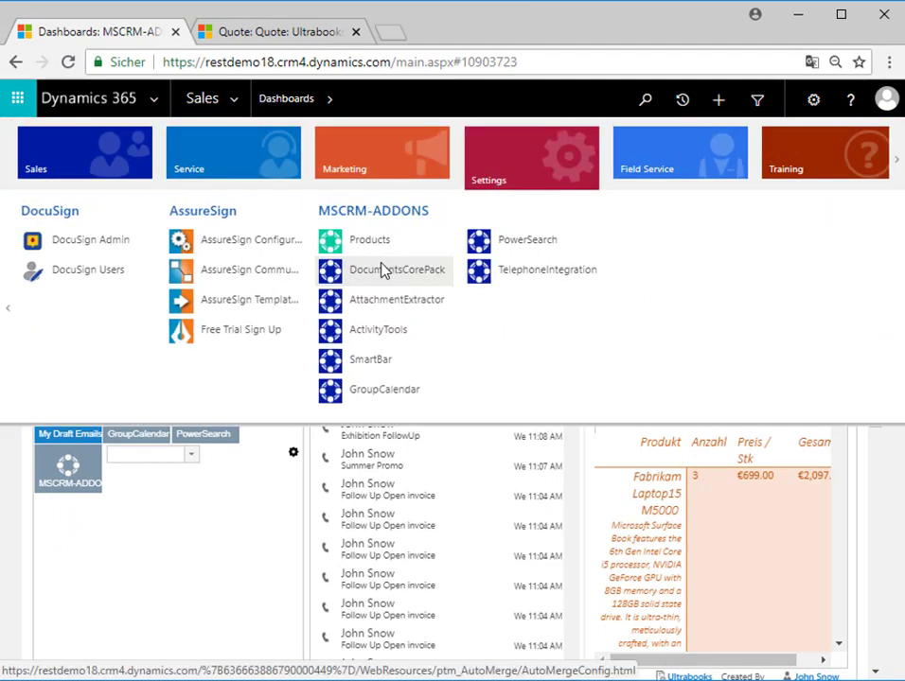
pyautogui.click(381, 270)
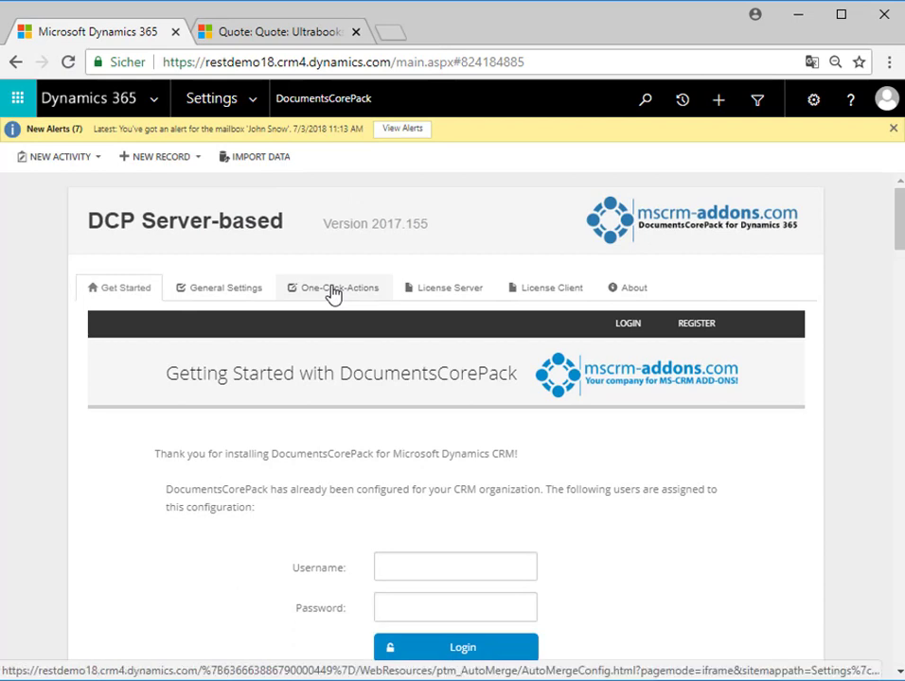
pyautogui.click(333, 294)
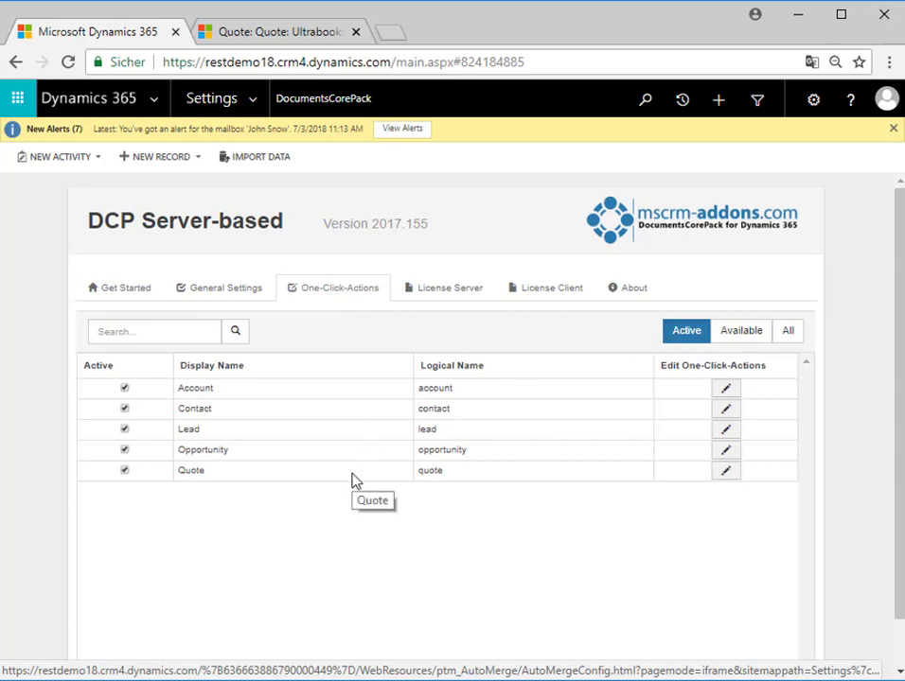
# - Add a new single One-Click-Action for Quote named 'Send quote to customer'
pyautogui.click(726, 470)
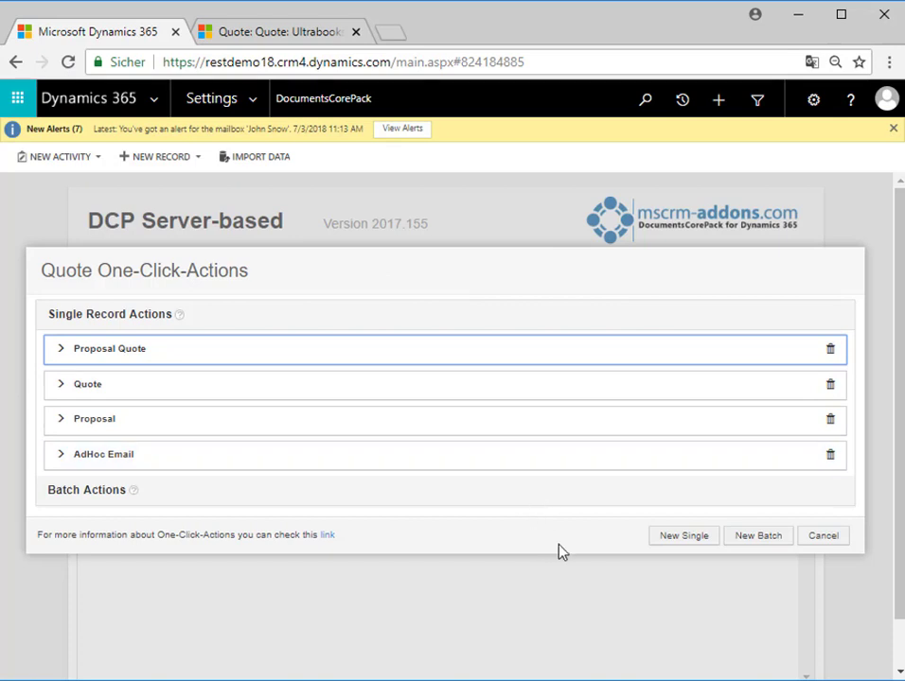
pyautogui.click(671, 546)
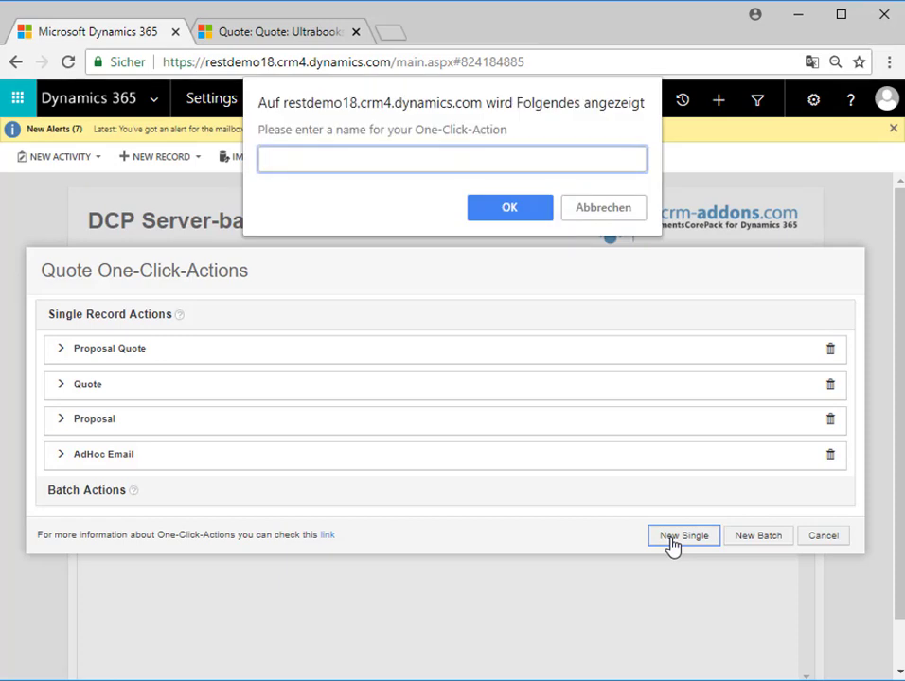
pyautogui.write('Send quote to customer')
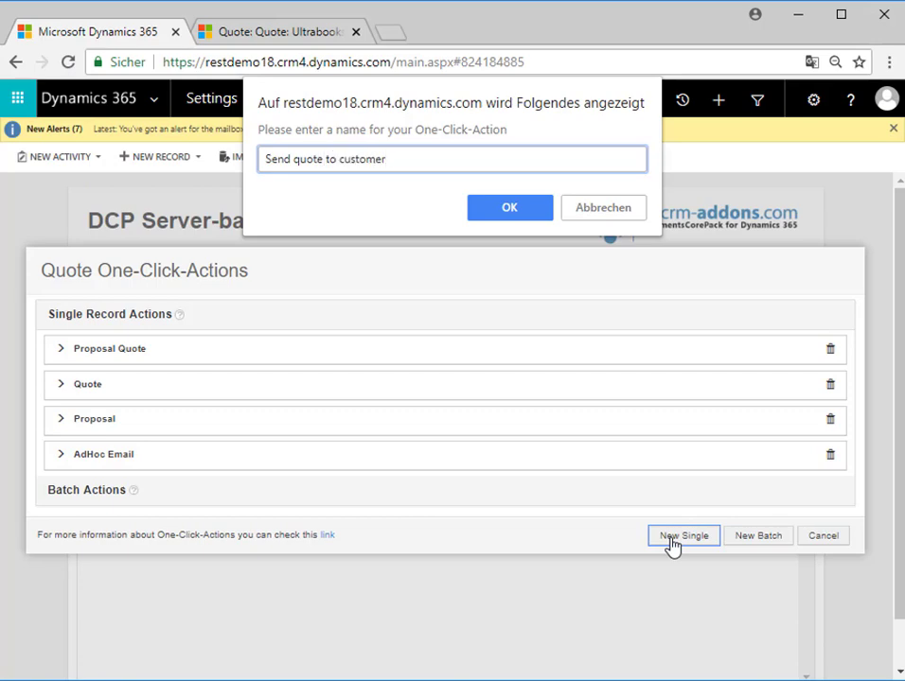
pyautogui.press('Return')
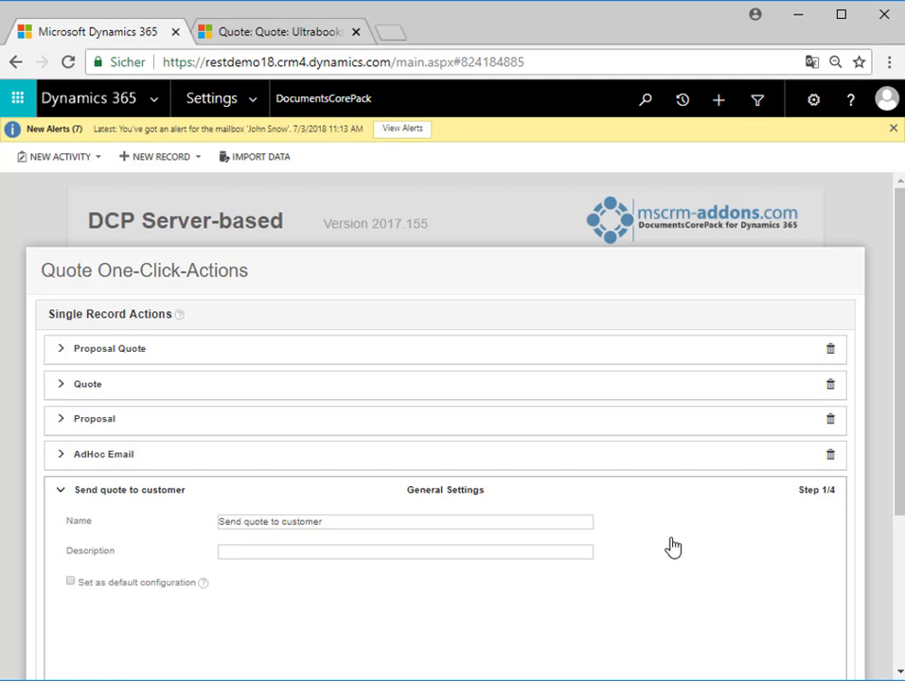
# - Enter the description 'create pdf, attach to email, print pdf, save to SharePoint', leaving default configuration unchecked
pyautogui.scroll(-3, 670, 541)
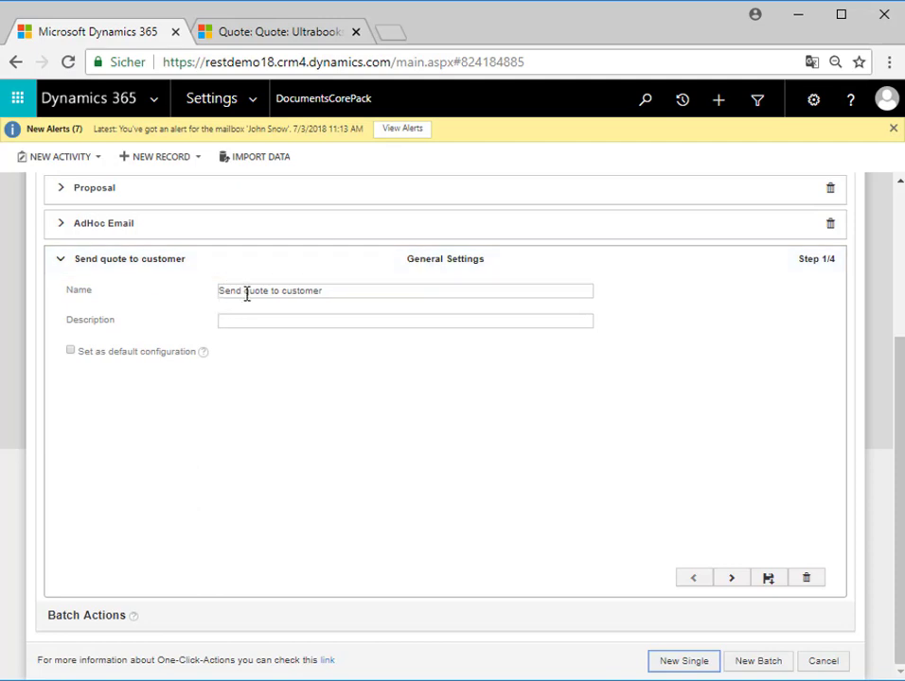
pyautogui.click(228, 320)
pyautogui.write('create pdf')
pyautogui.write(', attach to email, print pdf, save to SharePoint')
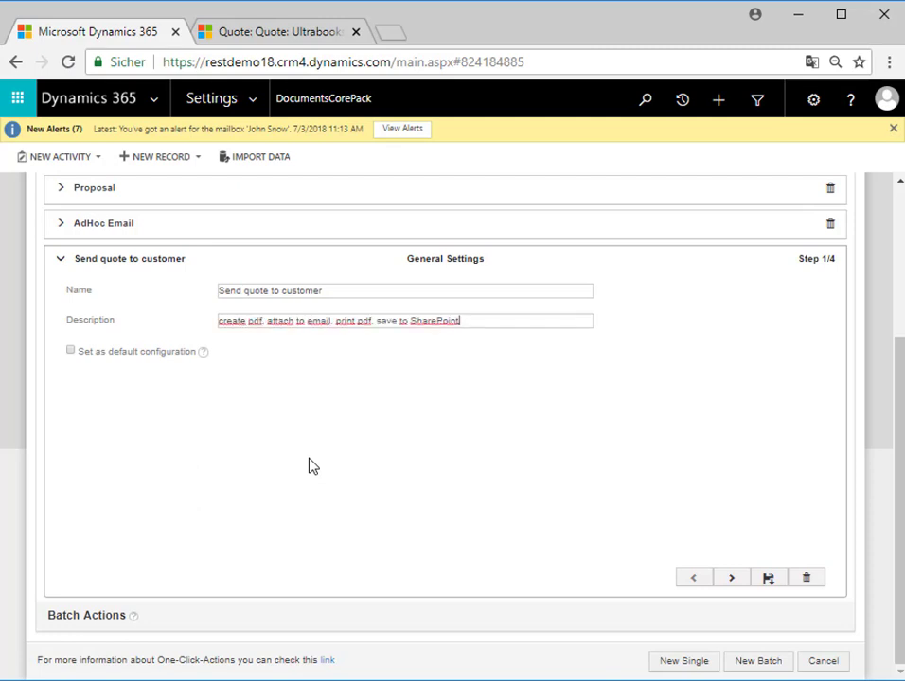
pyautogui.click(312, 466)
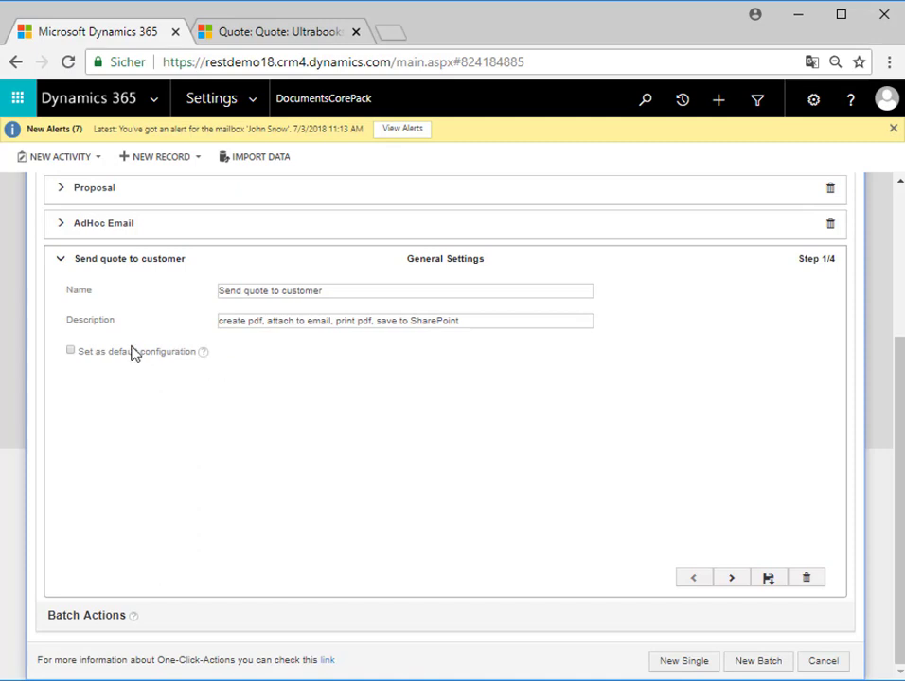
pyautogui.click(71, 351)
pyautogui.click(71, 351)
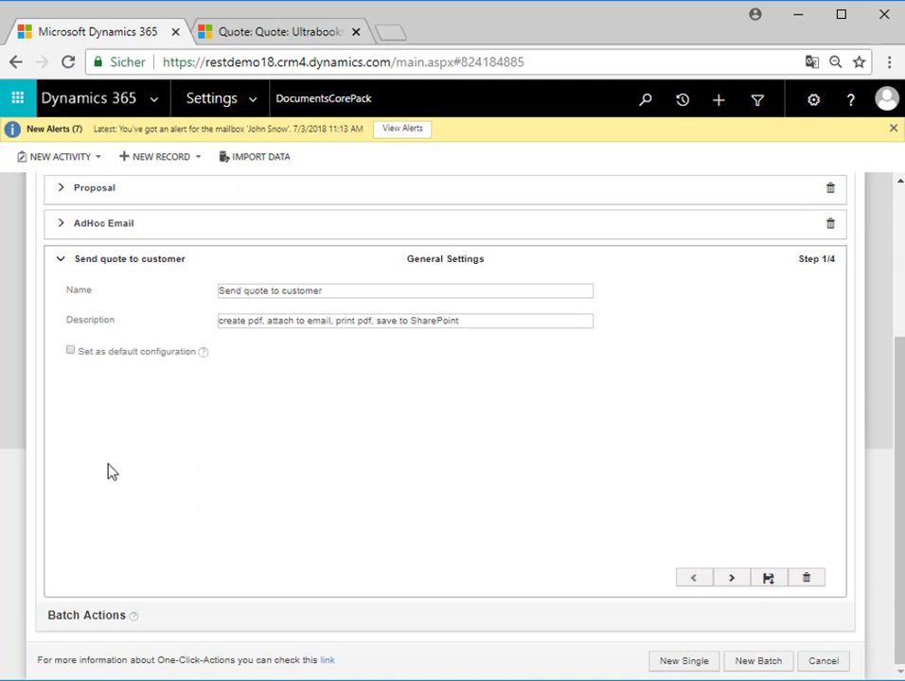
# - Predefine Quote.docx as the action's template, then continue to Processing Settings
pyautogui.click(729, 579)
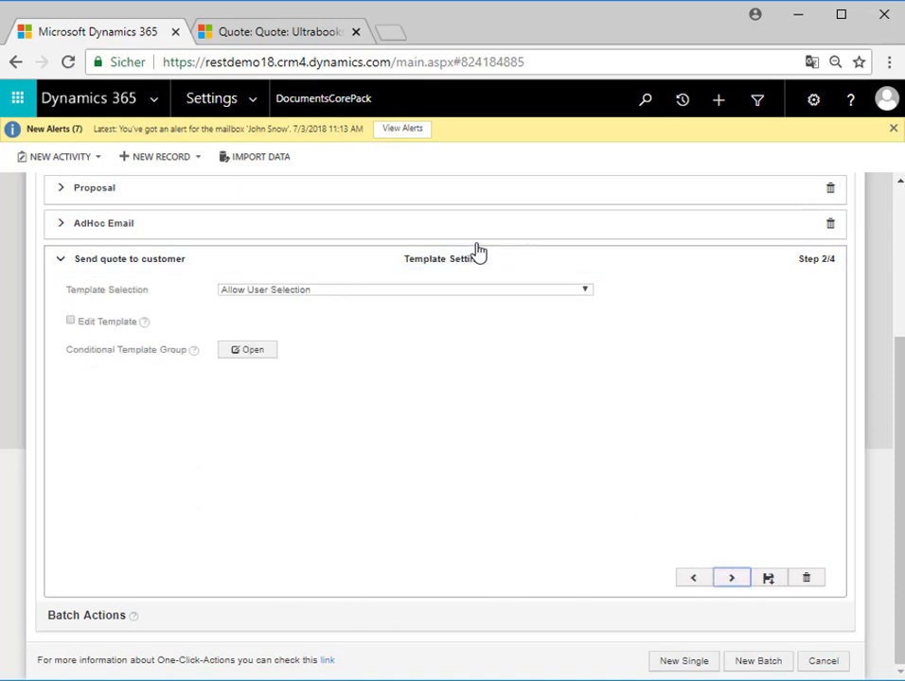
pyautogui.click(585, 290)
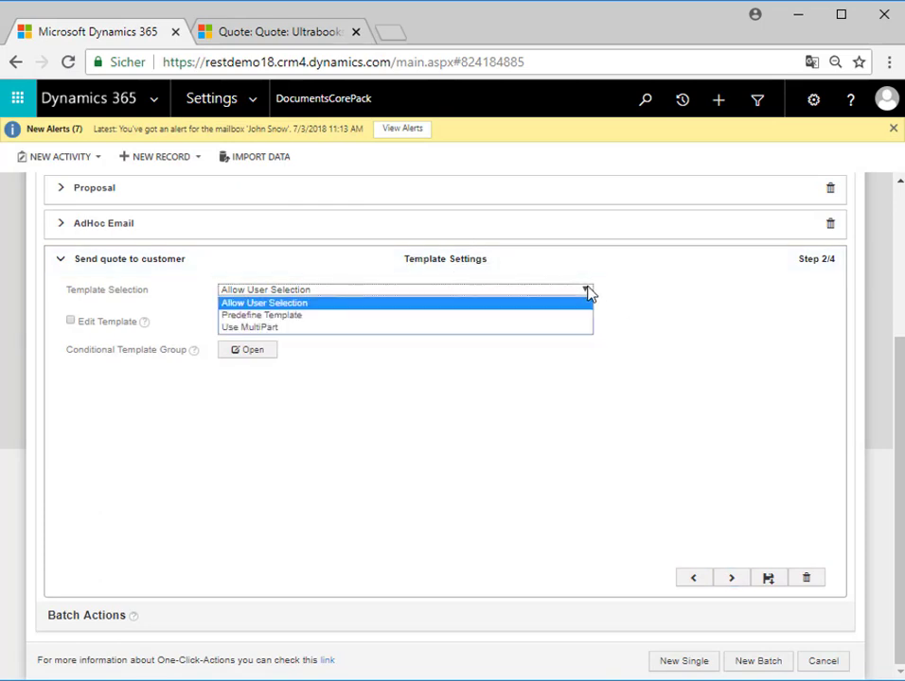
pyautogui.click(557, 318)
pyautogui.click(465, 321)
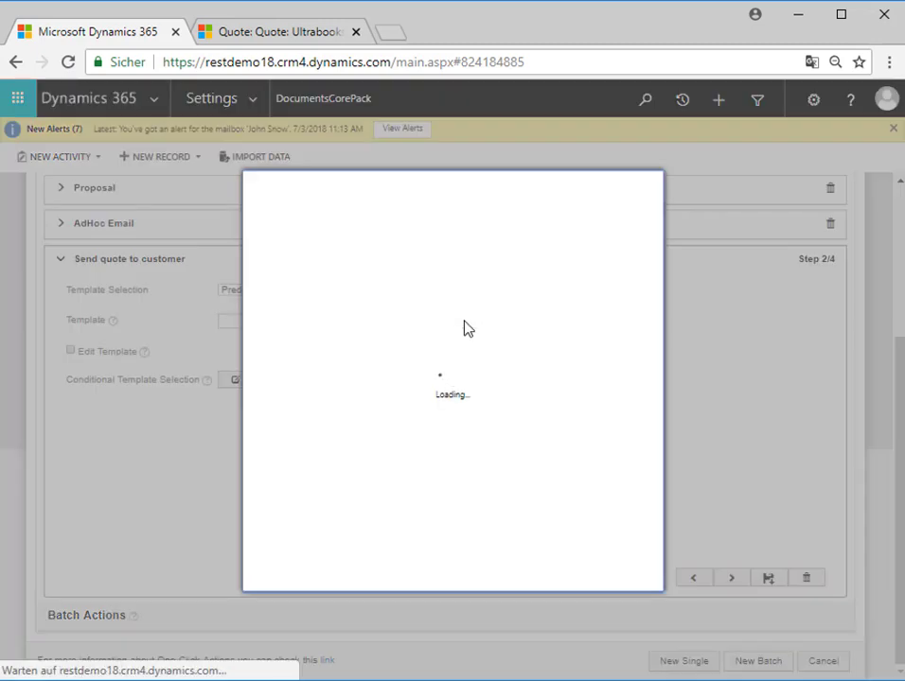
pyautogui.write('q')
pyautogui.press('Return')
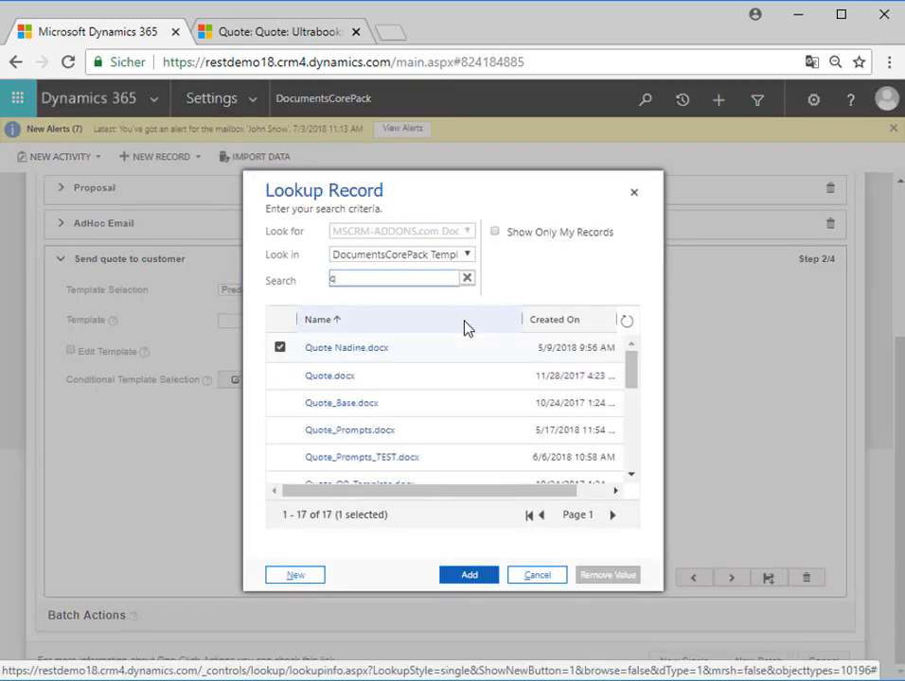
pyautogui.click(279, 375)
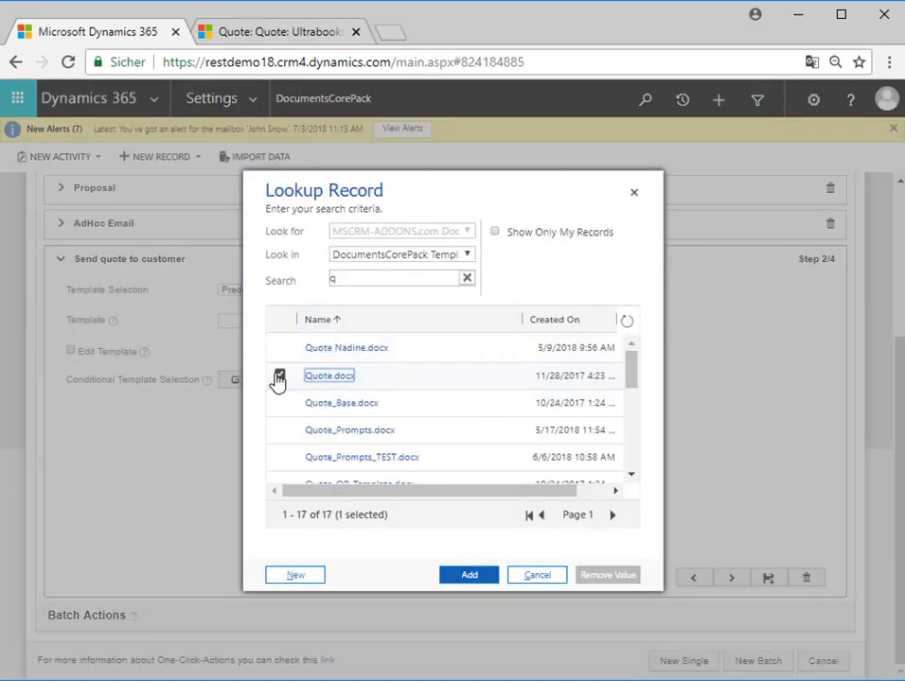
pyautogui.click(457, 579)
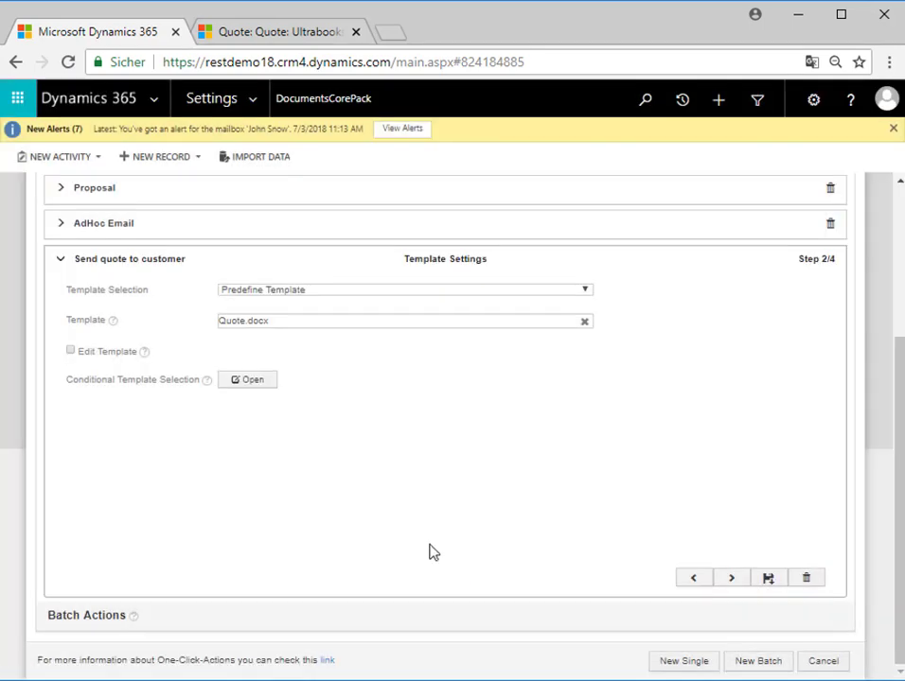
pyautogui.click(732, 584)
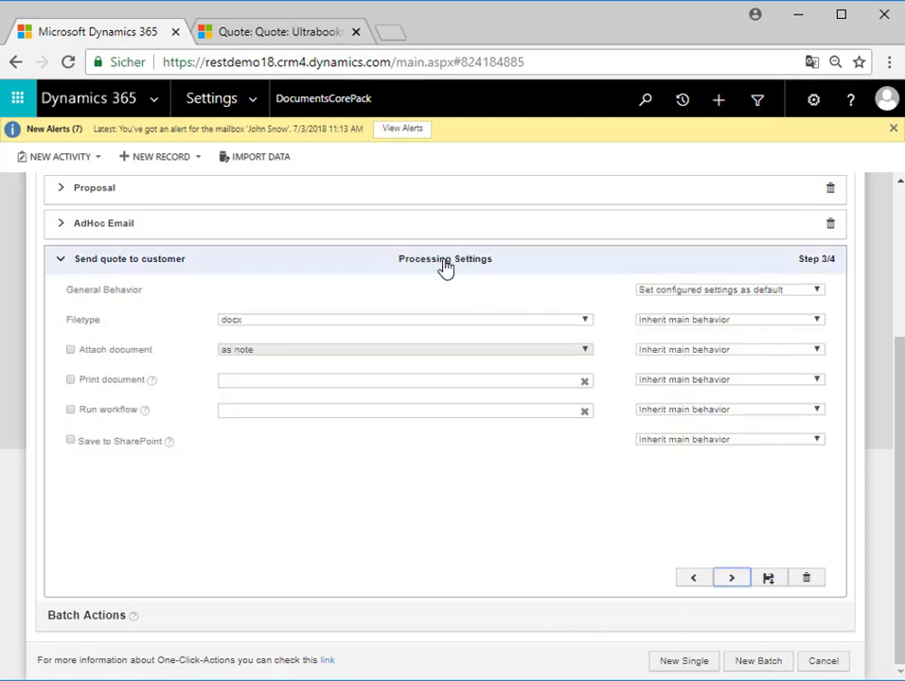
# - Set the output file type to pdf and attach the document as an email attachment
pyautogui.click(478, 323)
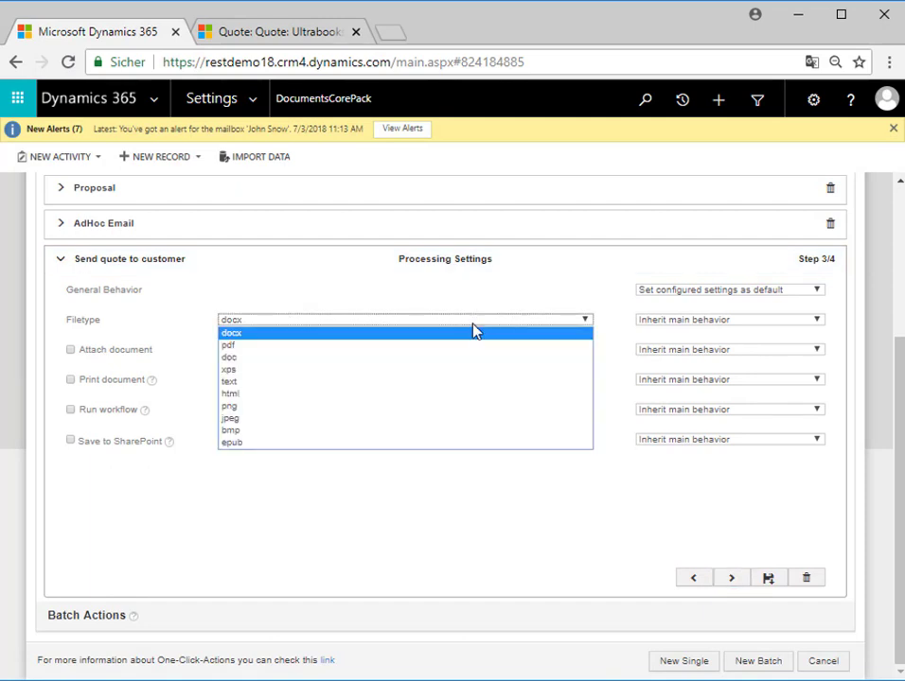
pyautogui.click(476, 354)
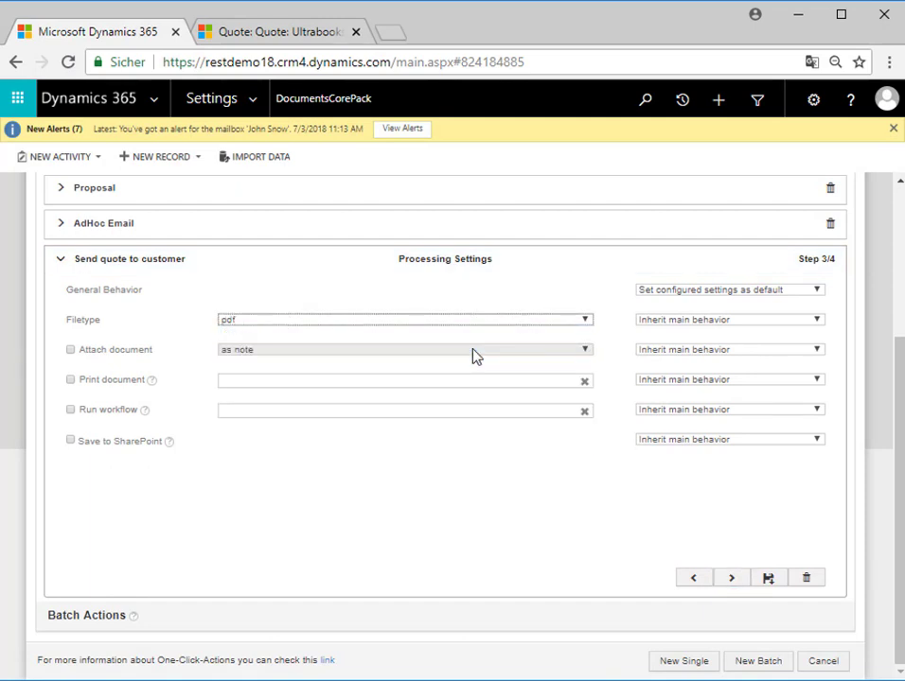
pyautogui.click(71, 350)
pyautogui.click(277, 350)
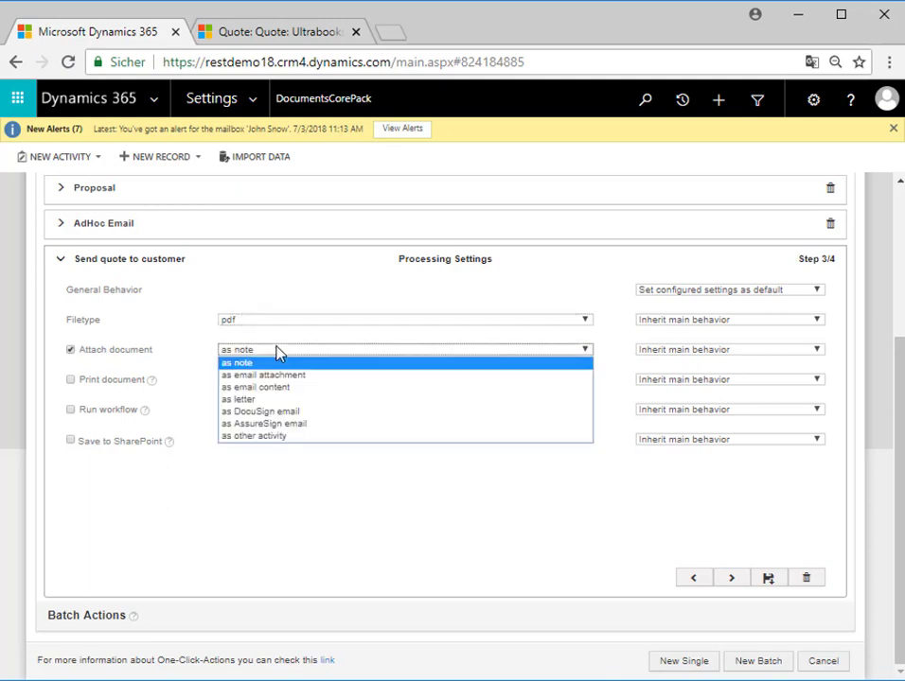
pyautogui.click(271, 376)
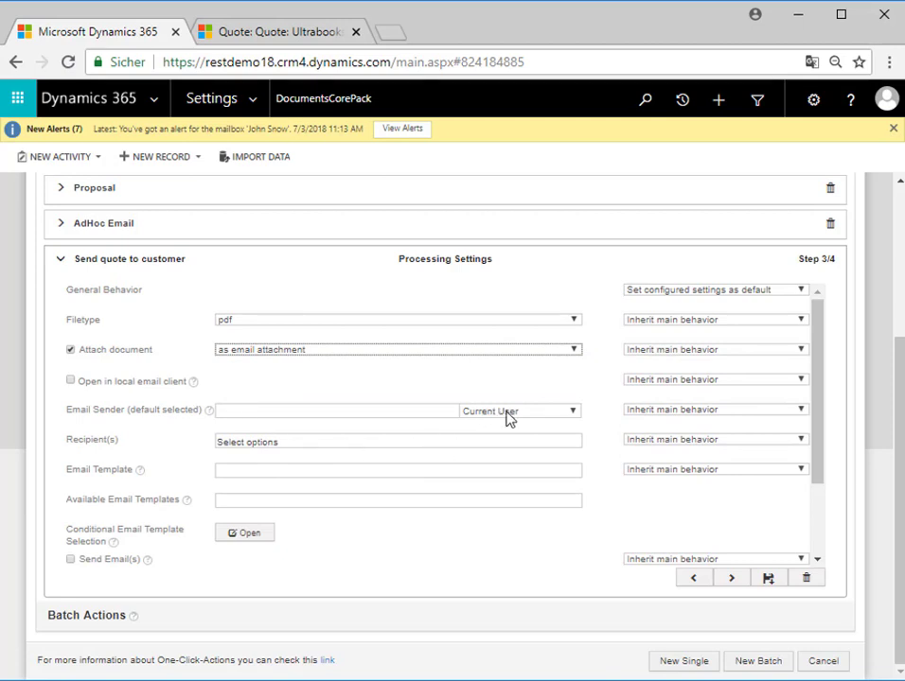
# - Email the potential customer contact using the [DCP] Quote-Email.docx template
pyautogui.click(243, 446)
pyautogui.scroll(-3, 267, 556)
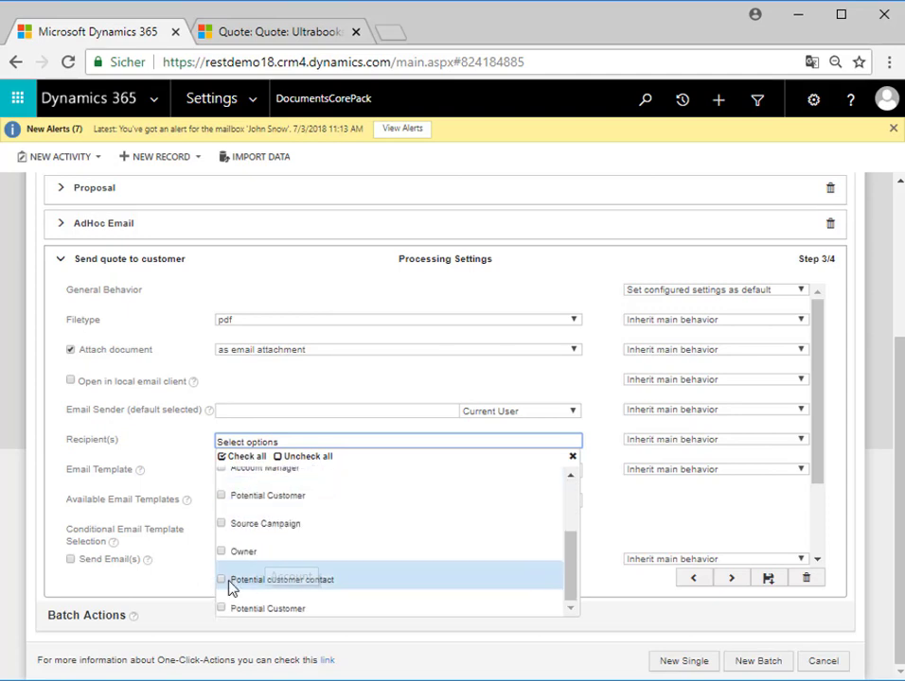
pyautogui.click(218, 584)
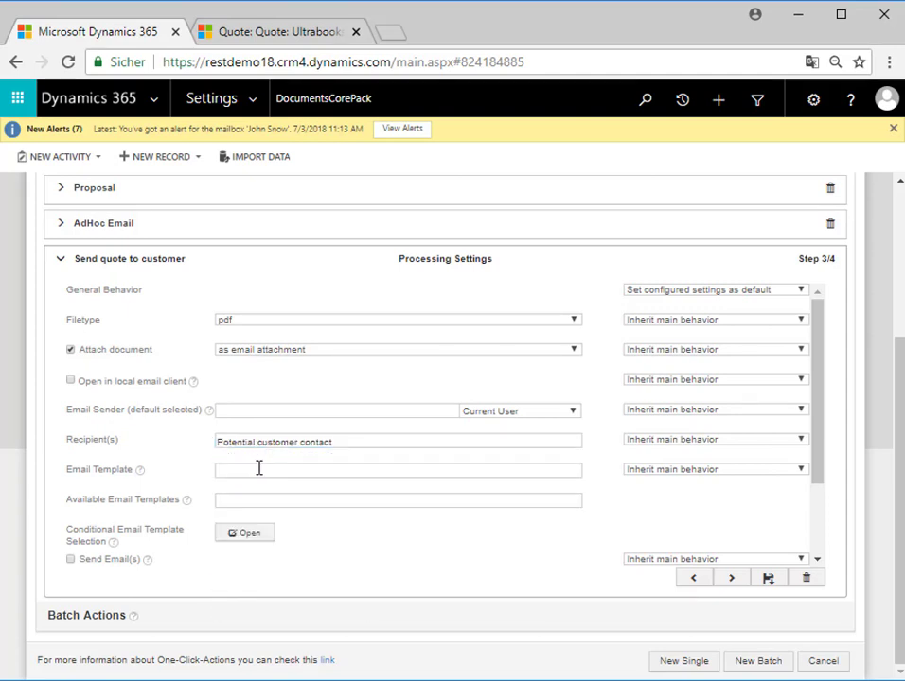
pyautogui.click(259, 468)
pyautogui.write('em')
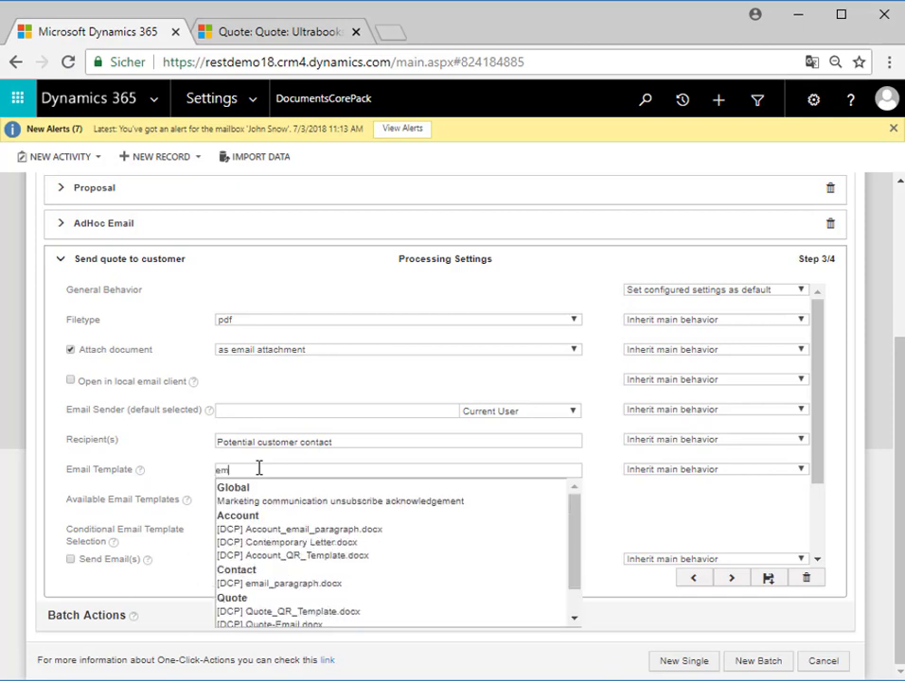
pyautogui.scroll(-2, 285, 592)
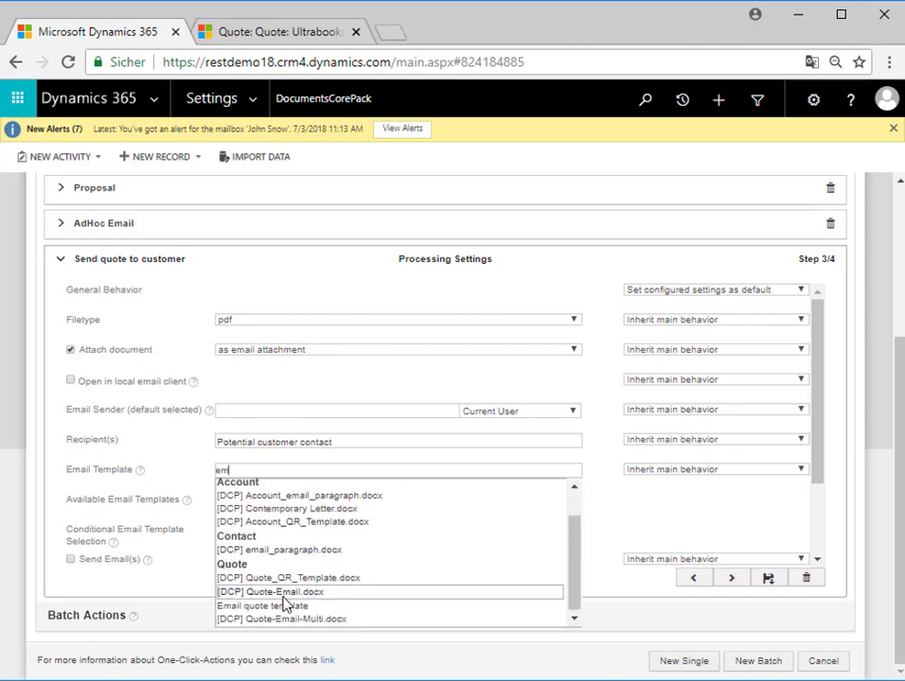
pyautogui.click(283, 595)
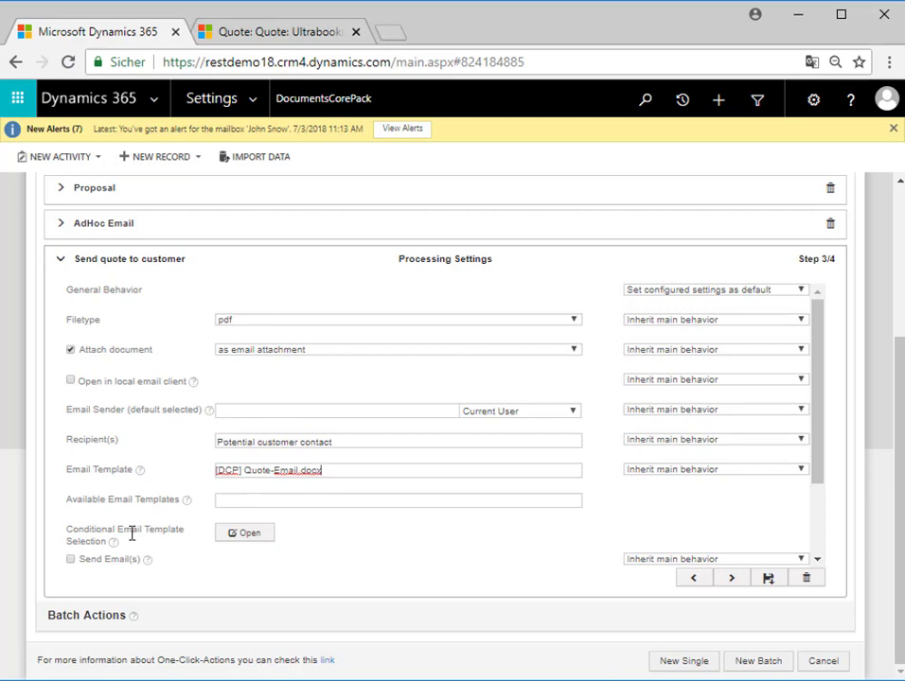
# - Print to Printer_HPD5196D, enable saving to SharePoint, and continue to Review Settings
pyautogui.scroll(-1, 132, 530)
pyautogui.click(71, 497)
pyautogui.click(265, 500)
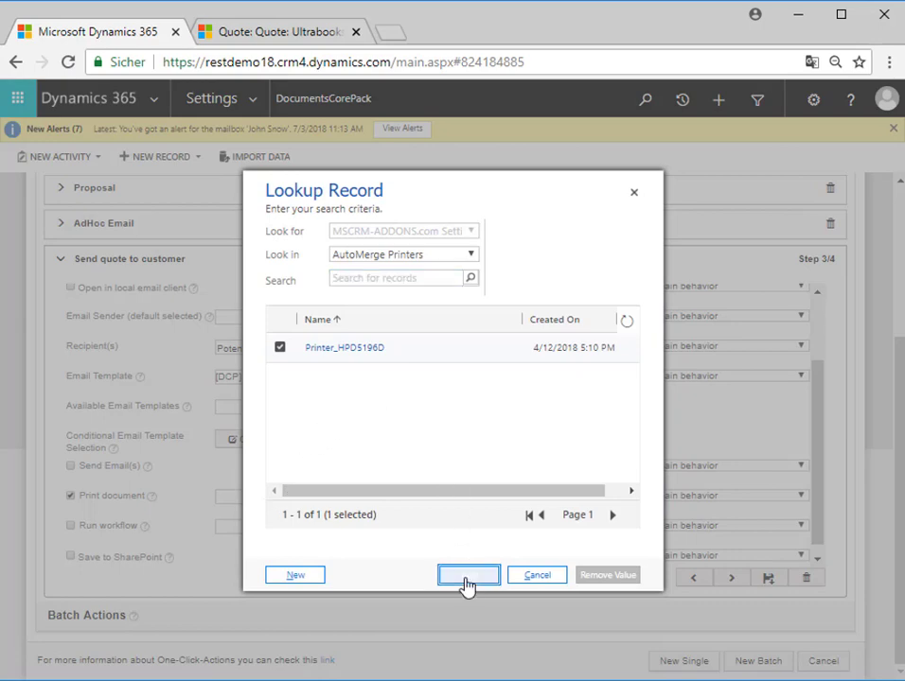
pyautogui.click(466, 577)
pyautogui.click(70, 558)
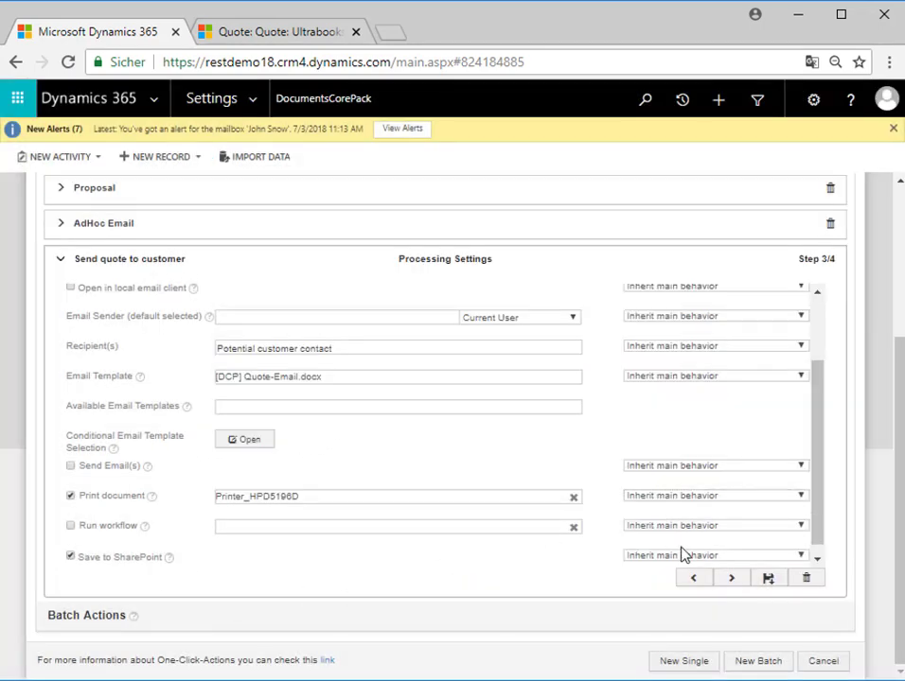
pyautogui.click(732, 579)
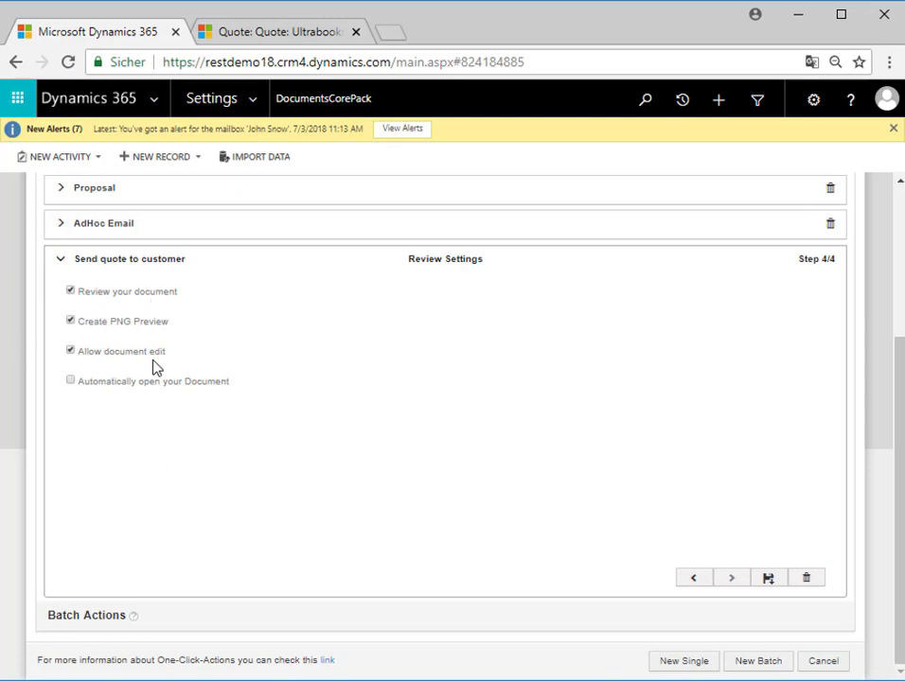
# - Save the Send quote to customer One-Click-Action from the Review Settings step
pyautogui.click(768, 579)
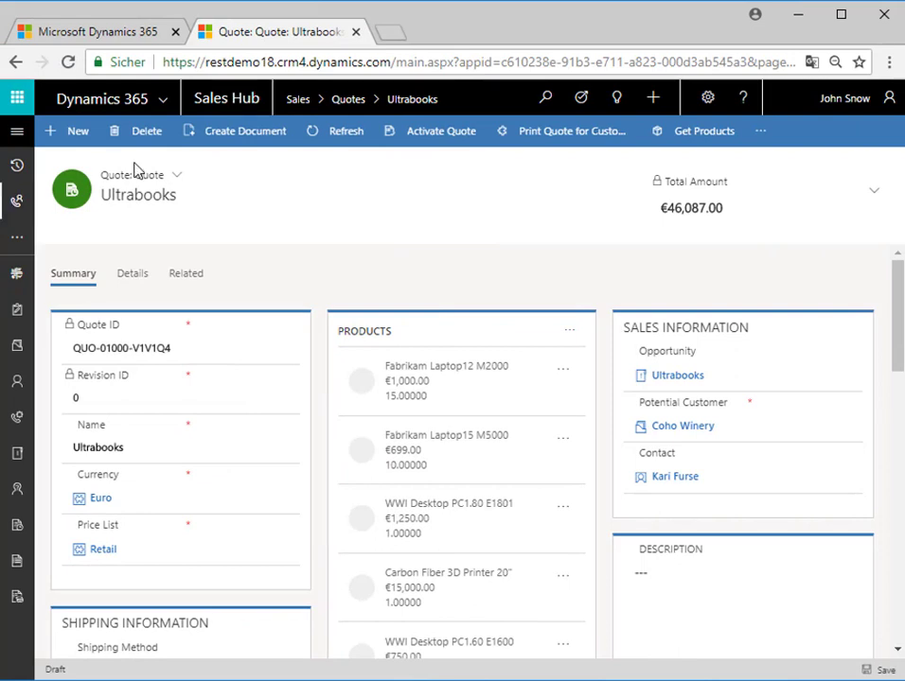
# - Run the Send quote to customer action via Create Document on the Ultrabooks quote
pyautogui.click(225, 136)
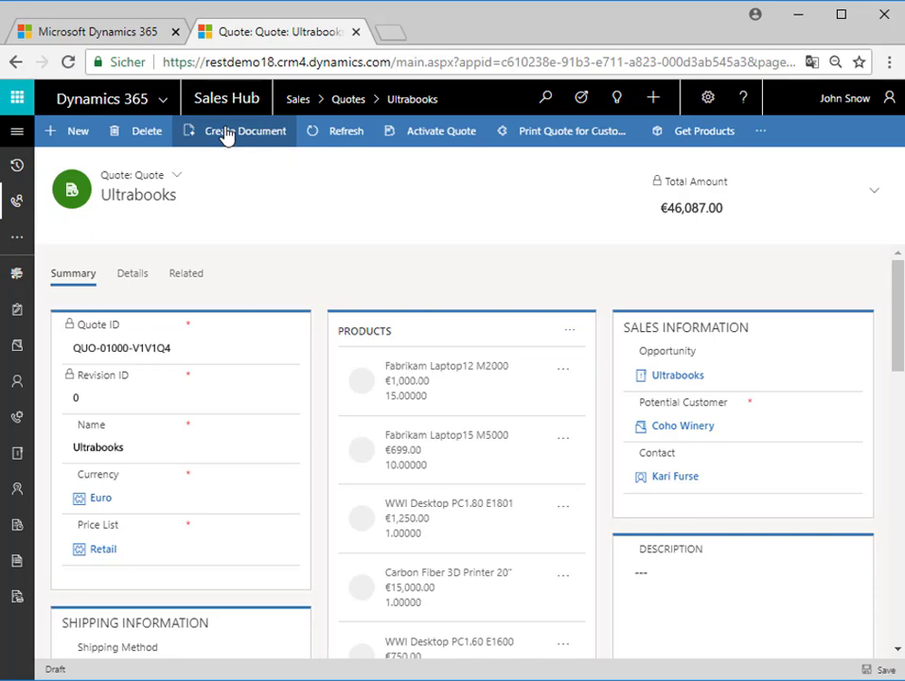
pyautogui.scroll(-5, 461, 402)
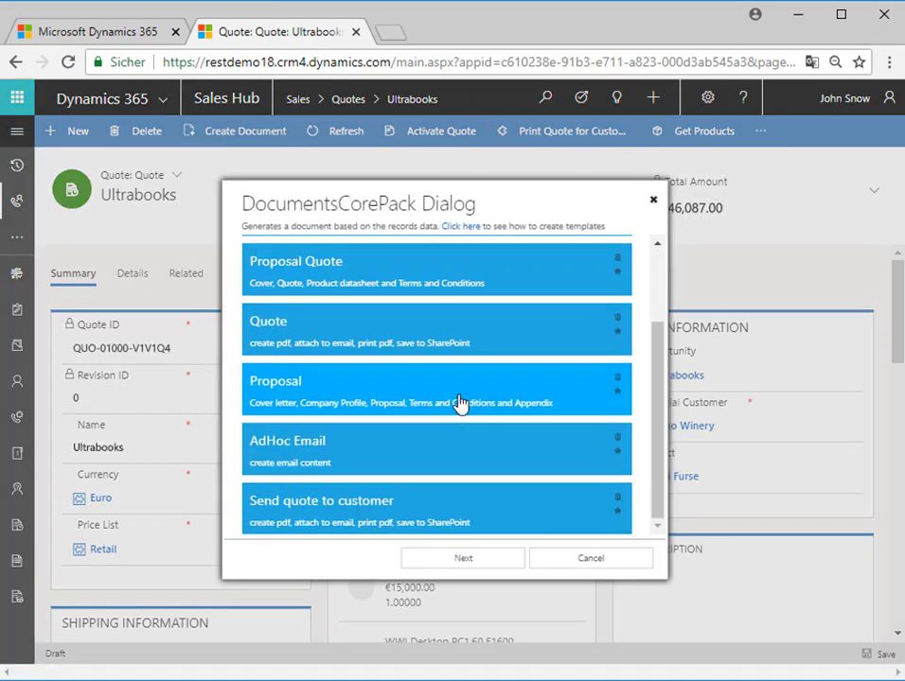
pyautogui.click(342, 489)
pyautogui.click(454, 560)
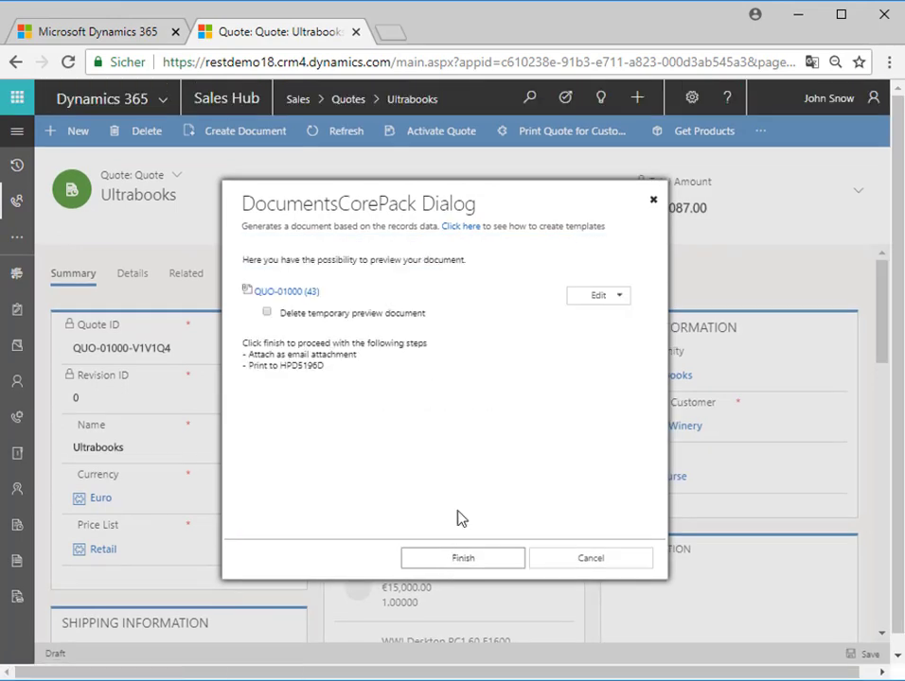
# - Preview the generated QUO-01000 document, then close the preview
pyautogui.click(621, 297)
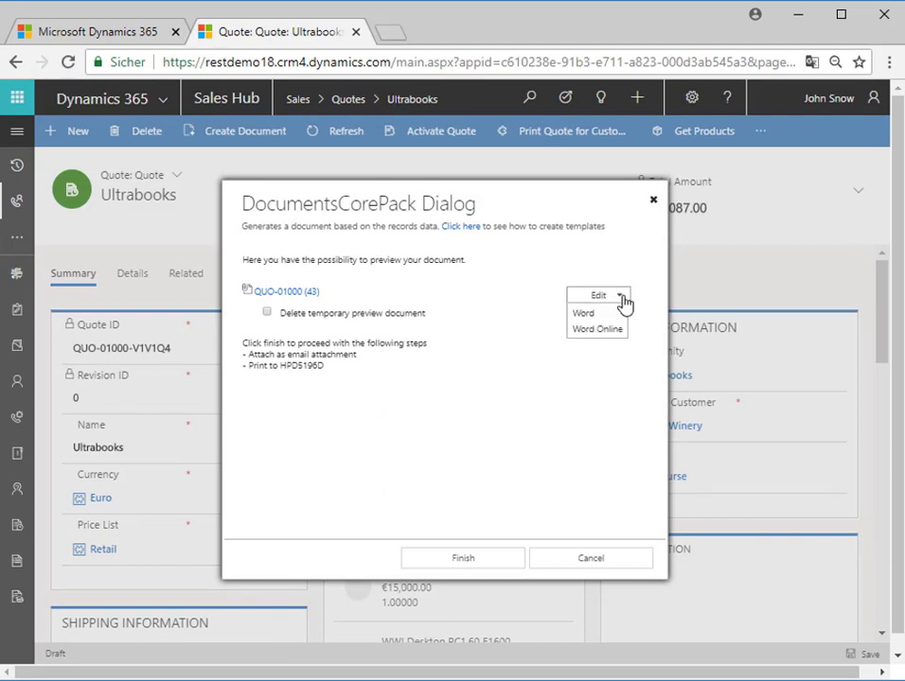
pyautogui.click(303, 294)
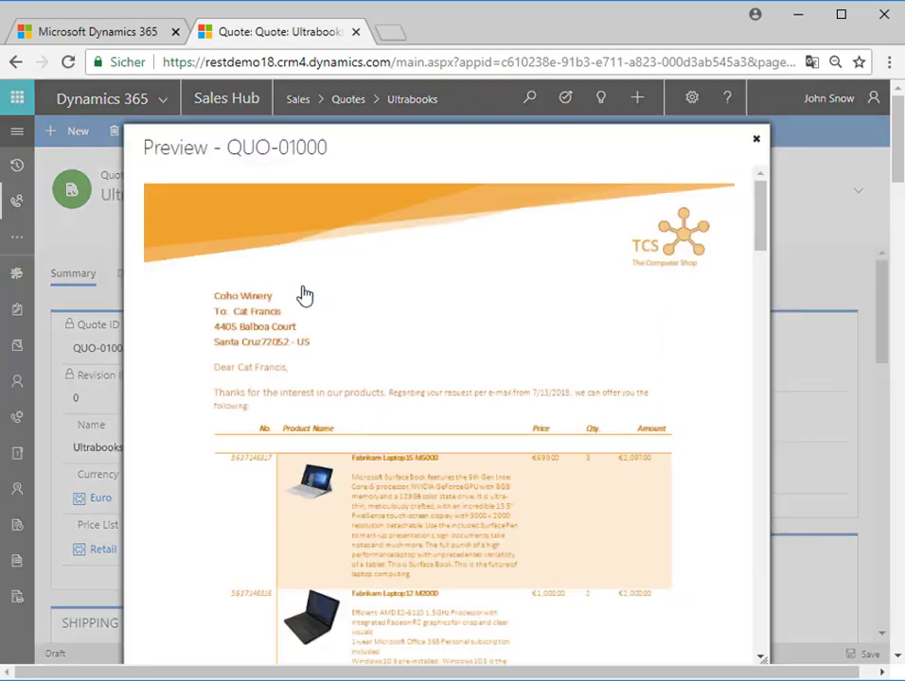
pyautogui.scroll(-3, 304, 296)
pyautogui.scroll(3, 300, 292)
pyautogui.click(756, 139)
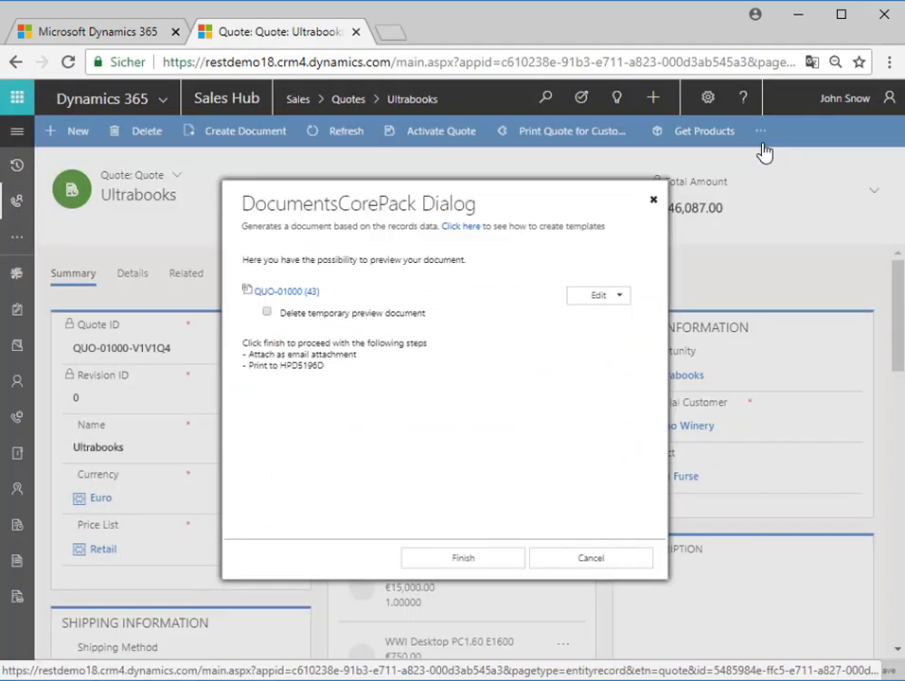